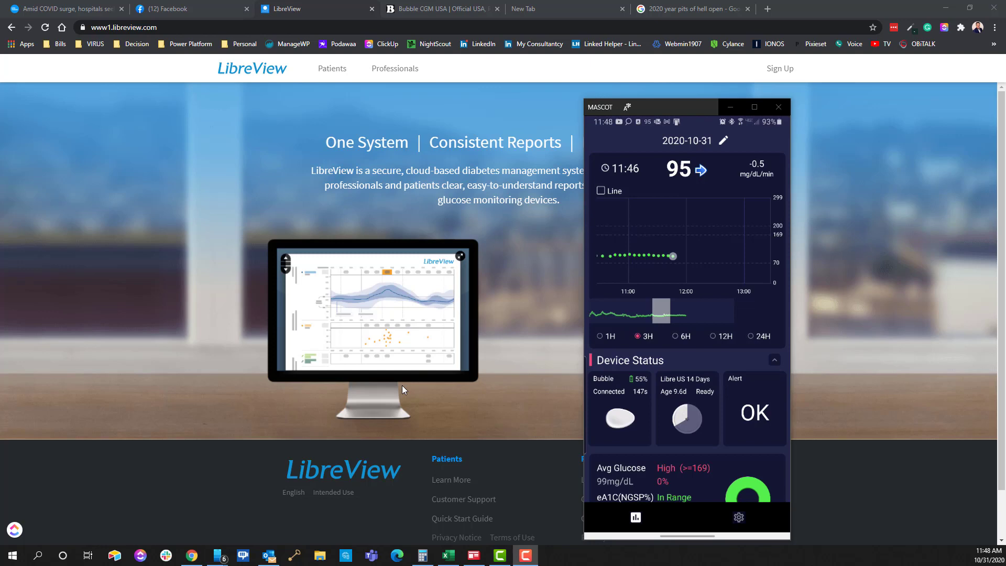
- View the Integration settings in the mirrored phone's glucose app and open the bookmarked NightScout site in a new browser tab
{"action": "left_click", "coordinate": [739, 519]}
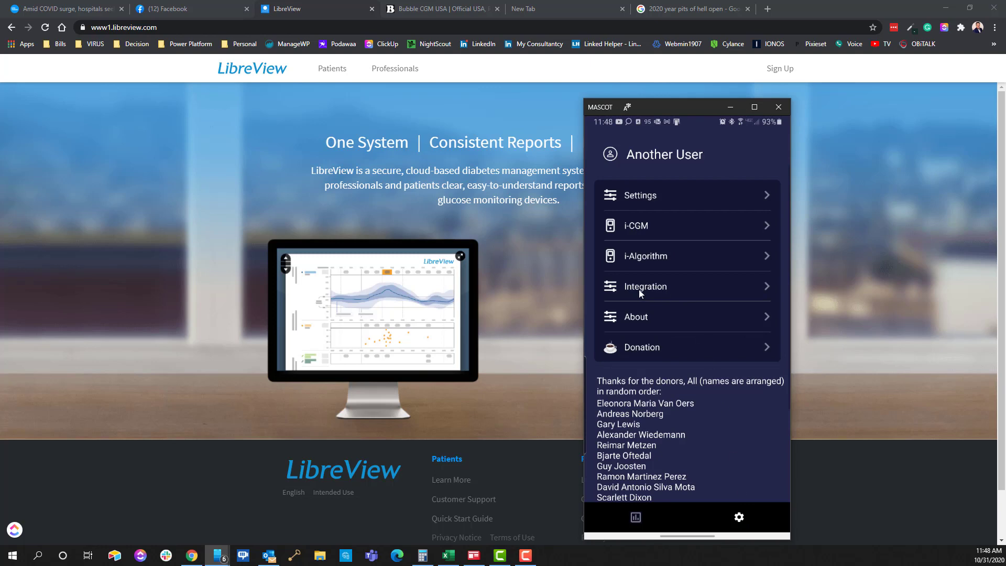
{"action": "left_click", "coordinate": [640, 288]}
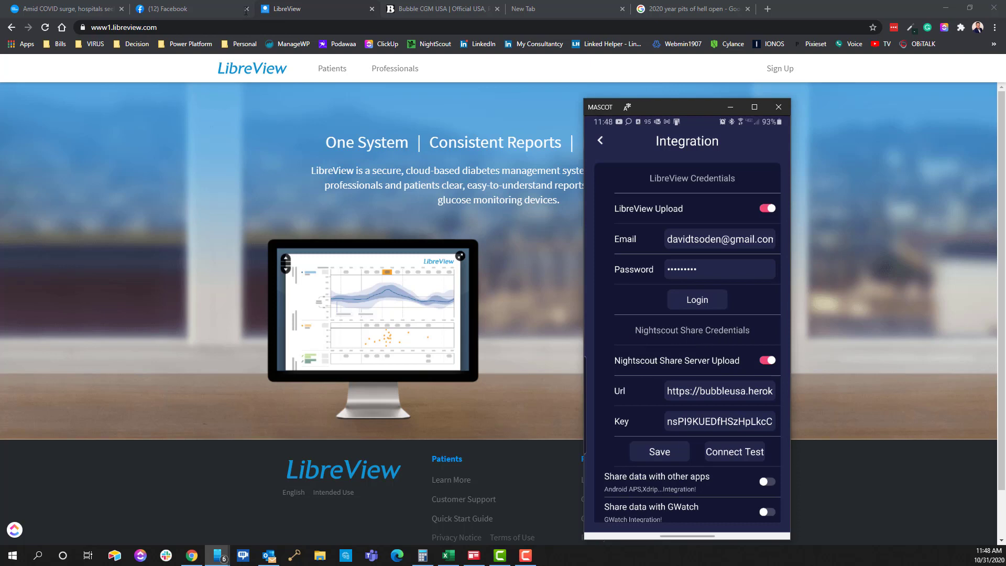
{"action": "left_click", "coordinate": [767, 9]}
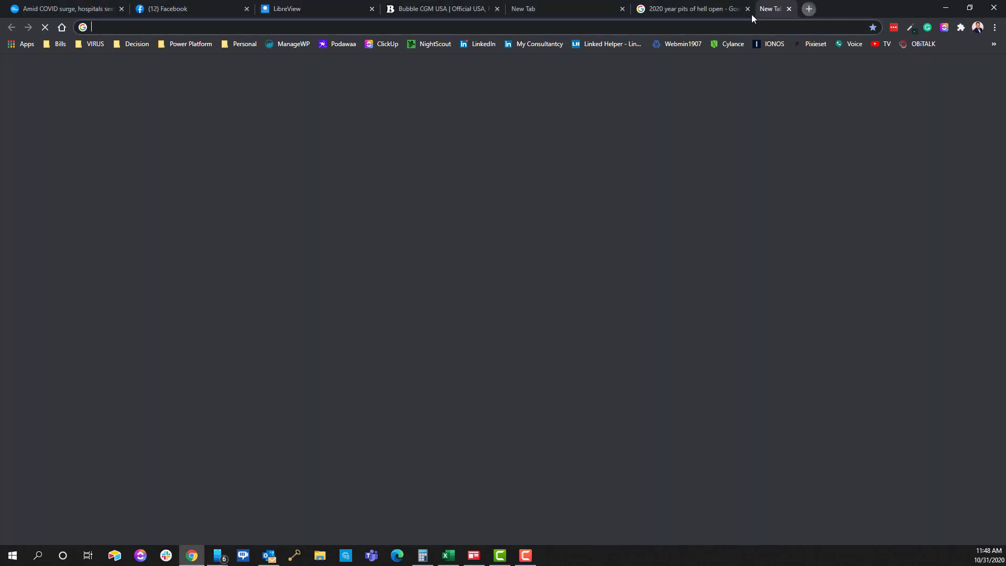
{"action": "left_click", "coordinate": [433, 44]}
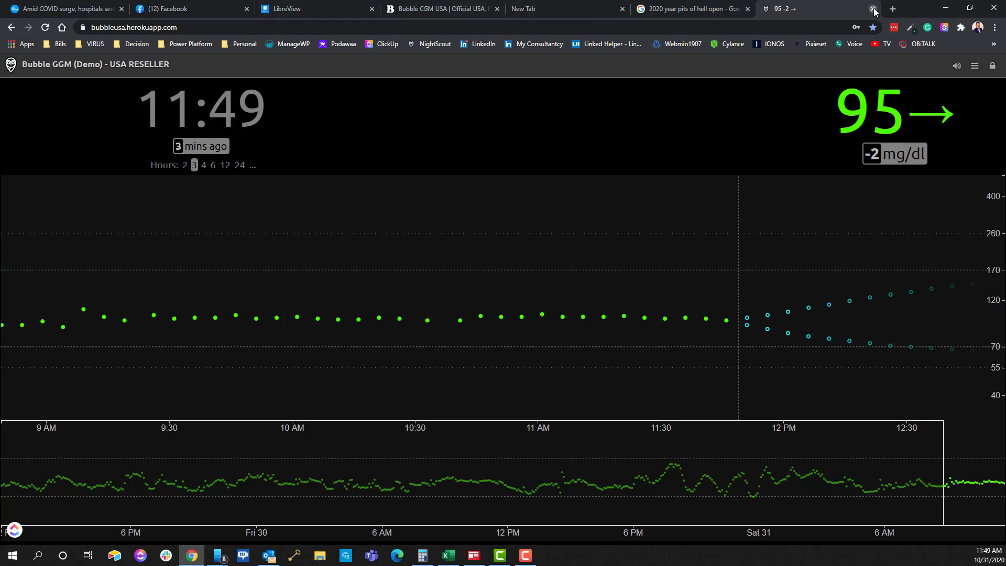
- Switch to the mirrored phone, open the LibreLink app and check its account options
{"action": "left_click", "coordinate": [288, 9]}
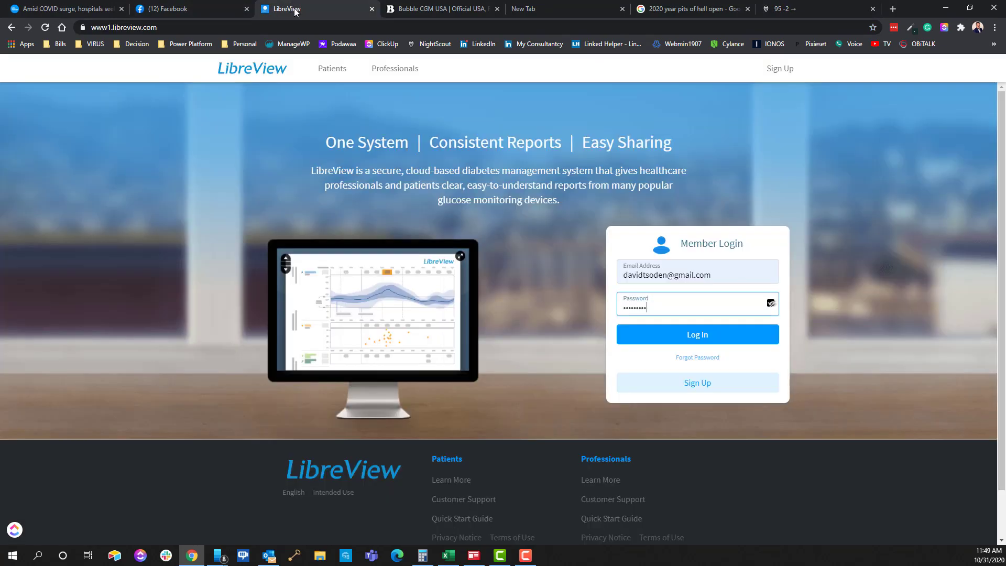
{"action": "left_click", "coordinate": [945, 8]}
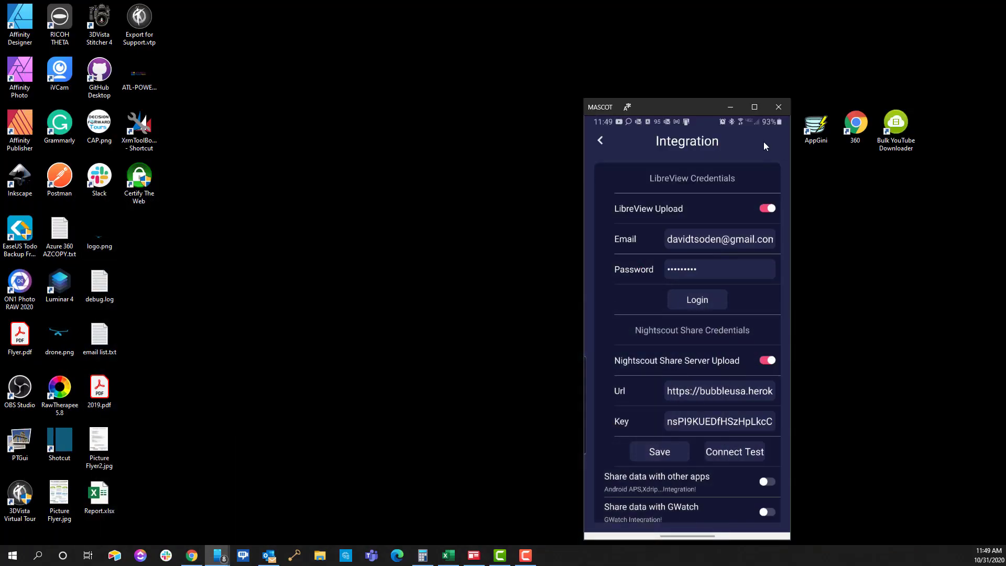
{"action": "left_click_drag", "start_coordinate": [679, 112], "coordinate": [521, 53]}
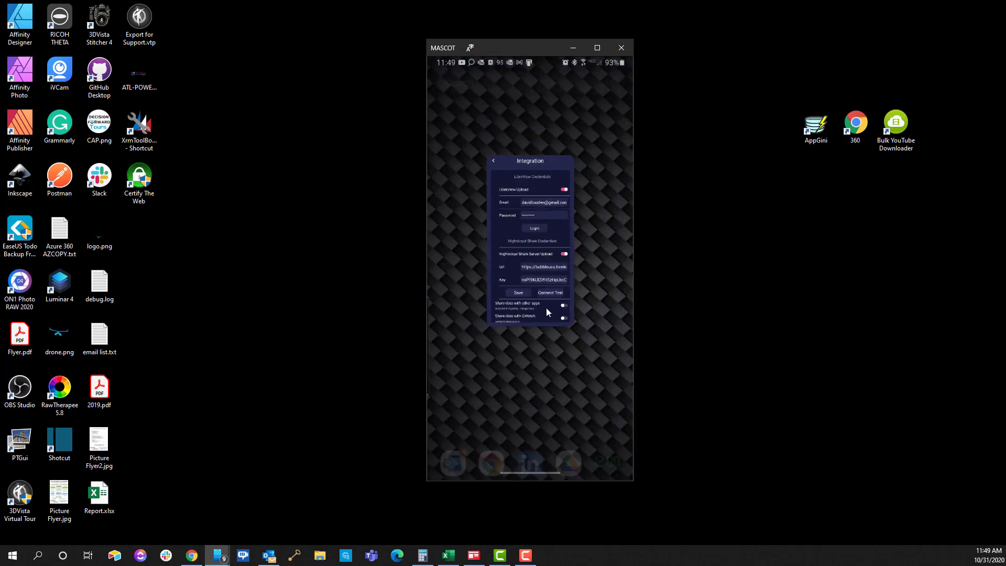
{"action": "left_click_drag", "start_coordinate": [527, 335], "coordinate": [562, 244]}
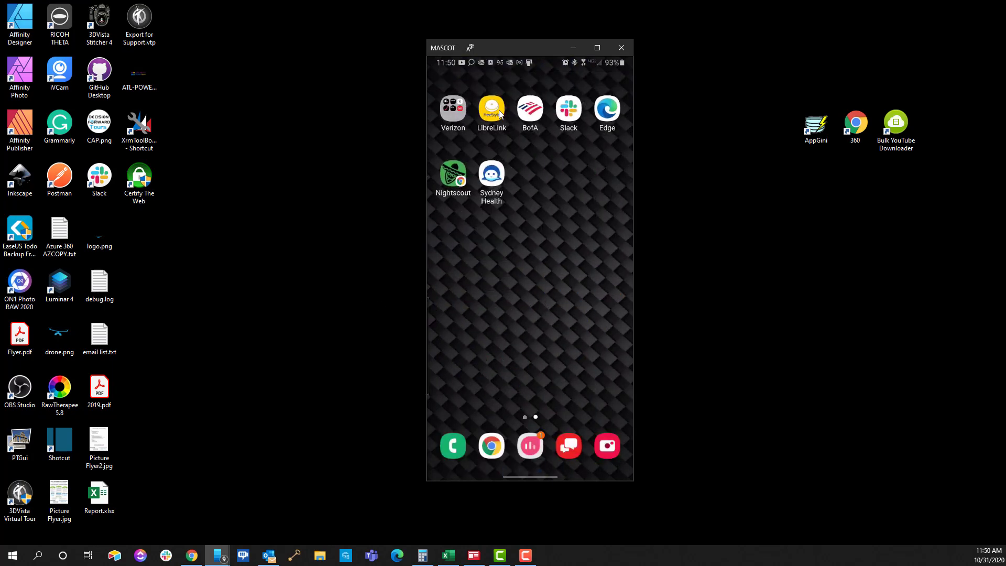
{"action": "left_click", "coordinate": [495, 110]}
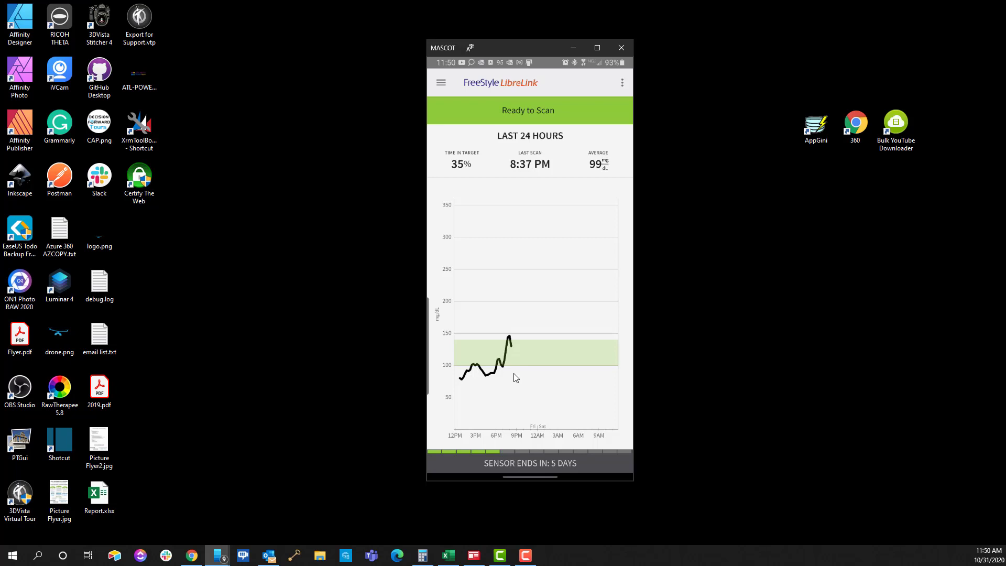
{"action": "left_click", "coordinate": [622, 85]}
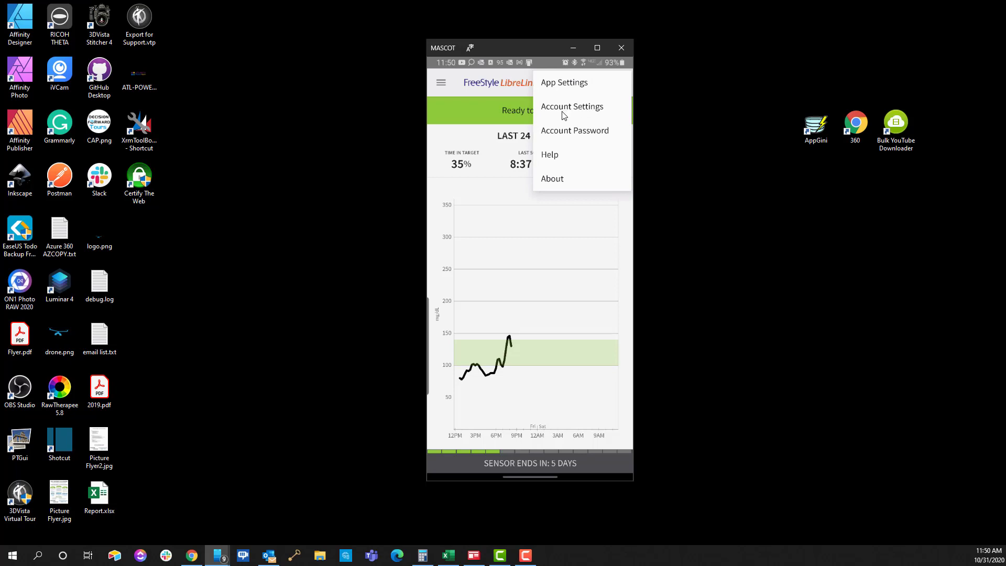
{"action": "left_click", "coordinate": [586, 283]}
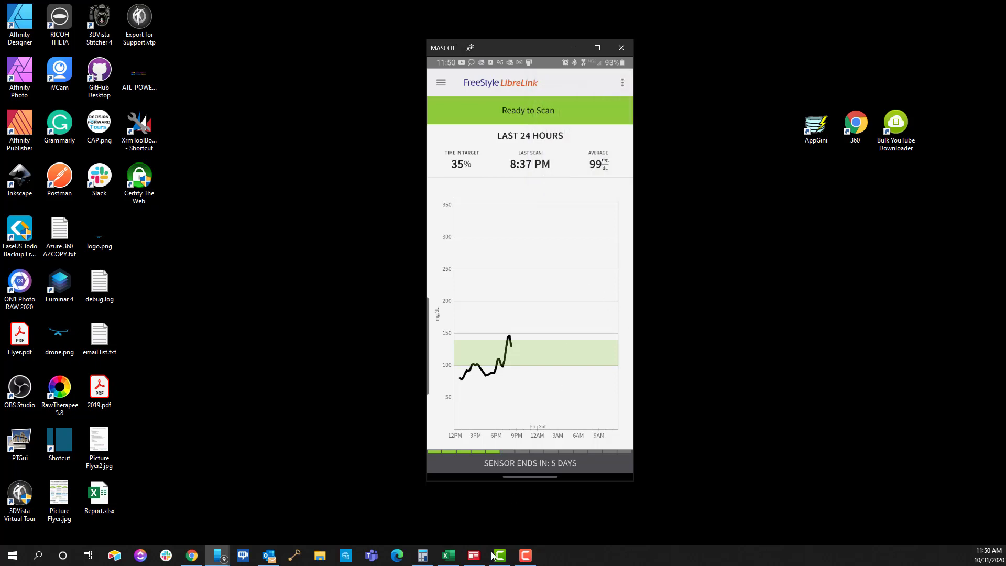
- Return to Chrome, log in to LibreView with the prefilled credentials and dismiss the offers to save the password
{"action": "left_click", "coordinate": [191, 555]}
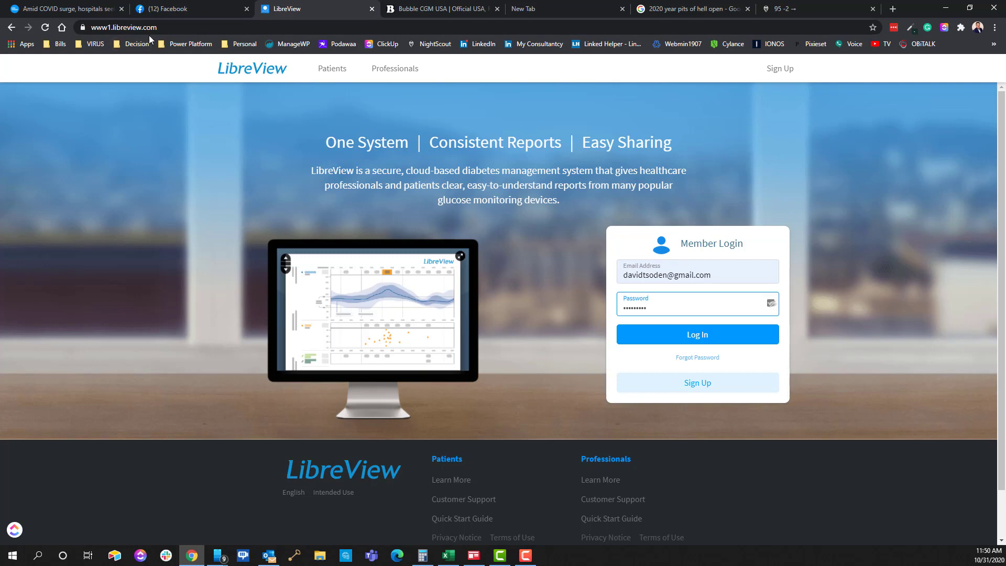
{"action": "left_click", "coordinate": [690, 336]}
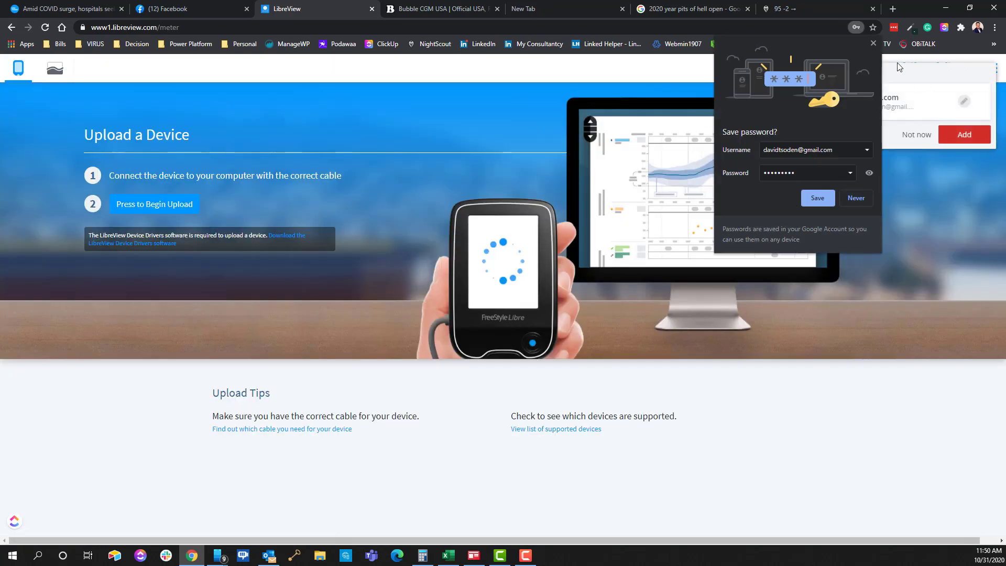
{"action": "left_click", "coordinate": [872, 43]}
{"action": "left_click", "coordinate": [916, 135]}
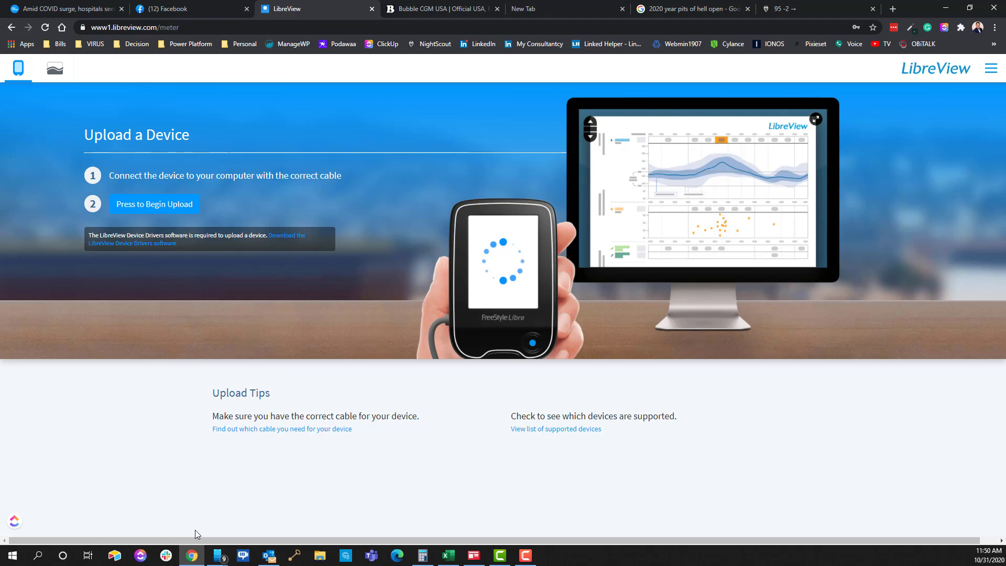
- Open the Glucose History page in LibreView
{"action": "left_click", "coordinate": [56, 69]}
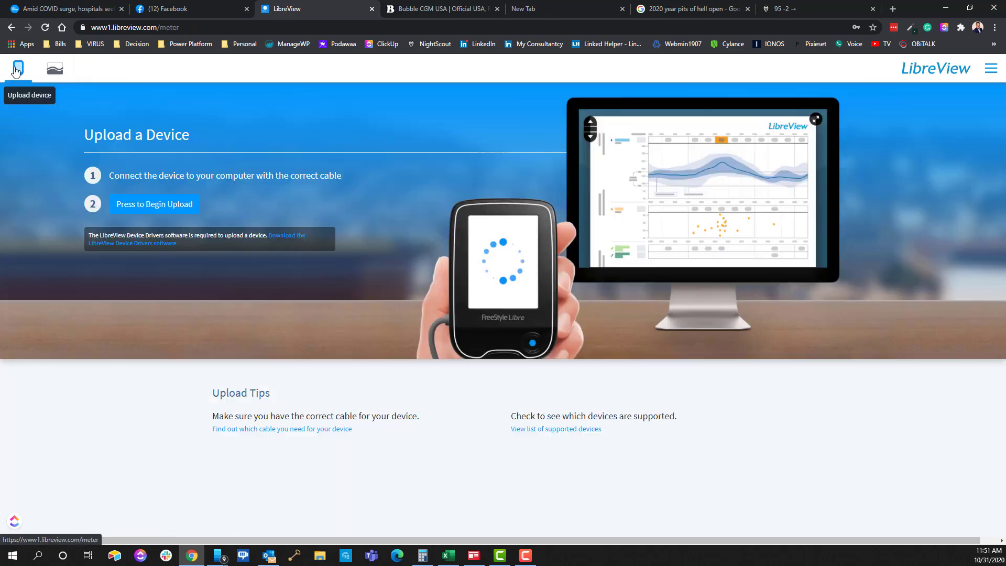
{"action": "left_click", "coordinate": [18, 69]}
{"action": "left_click", "coordinate": [56, 72]}
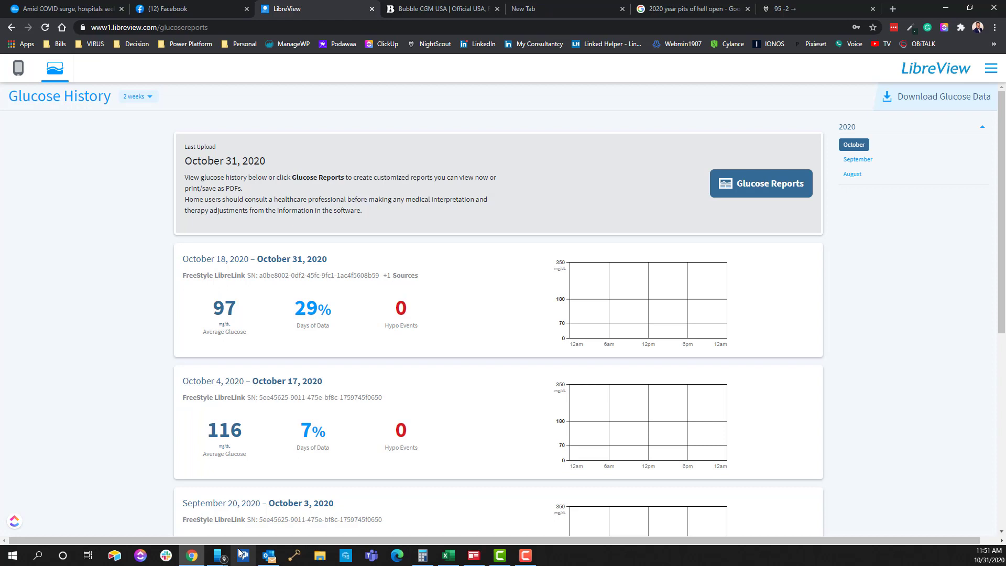
- Switch to the mirrored phone and review the LibreView upload settings on the glucose app's Integration page, then return to the browser
{"action": "mouse_move", "coordinate": [268, 554]}
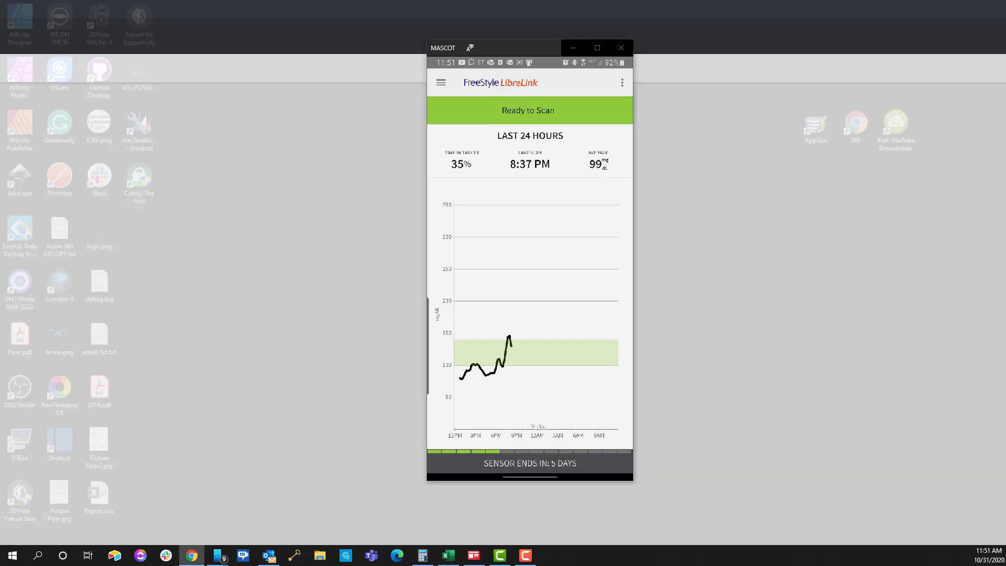
{"action": "left_click", "coordinate": [219, 502]}
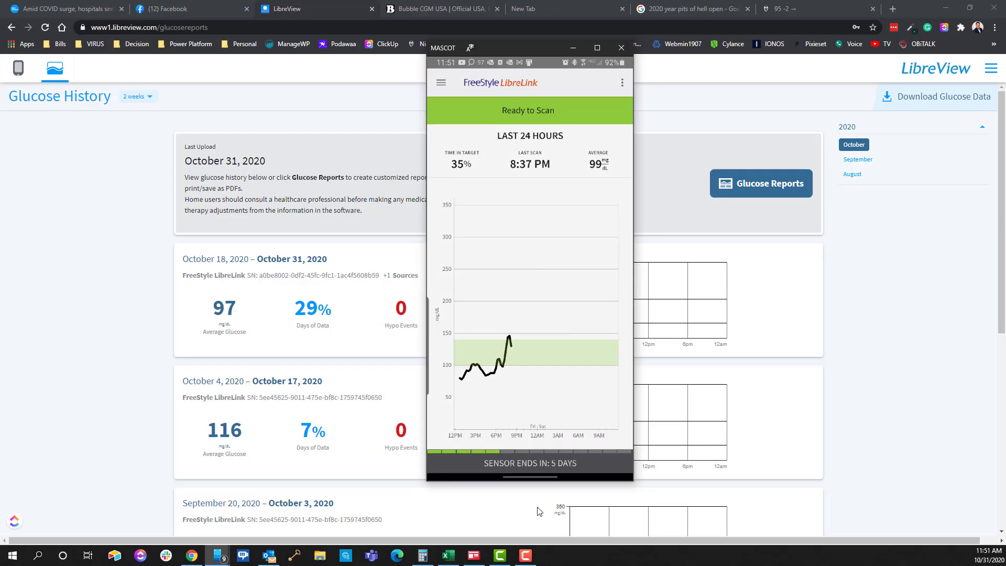
{"action": "left_click_drag", "start_coordinate": [537, 479], "coordinate": [554, 444]}
{"action": "left_click_drag", "start_coordinate": [547, 481], "coordinate": [547, 340]}
{"action": "left_click", "coordinate": [554, 293]}
{"action": "left_click_drag", "start_coordinate": [529, 480], "coordinate": [547, 158]}
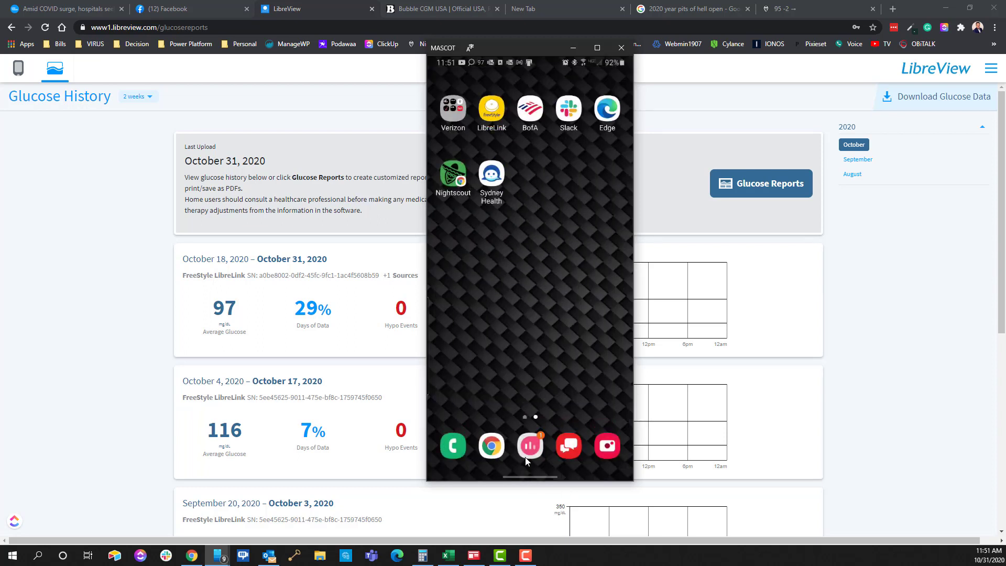
{"action": "left_click", "coordinate": [534, 447]}
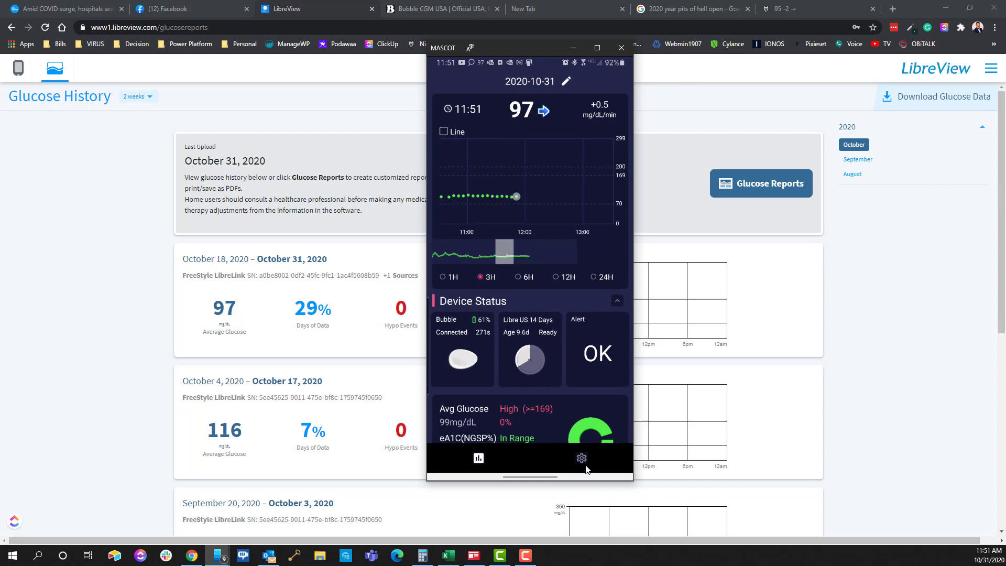
{"action": "left_click", "coordinate": [582, 460]}
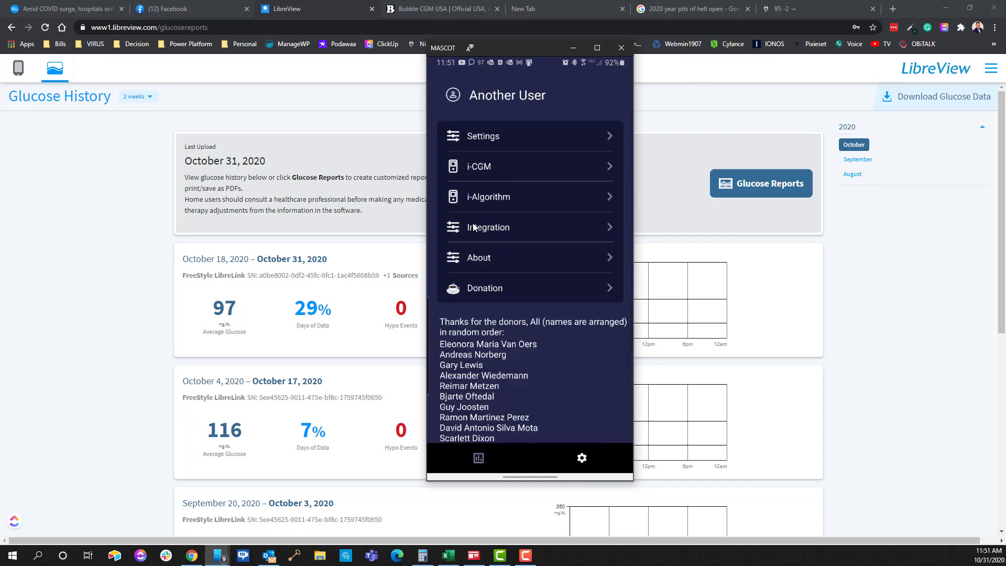
{"action": "left_click", "coordinate": [473, 227]}
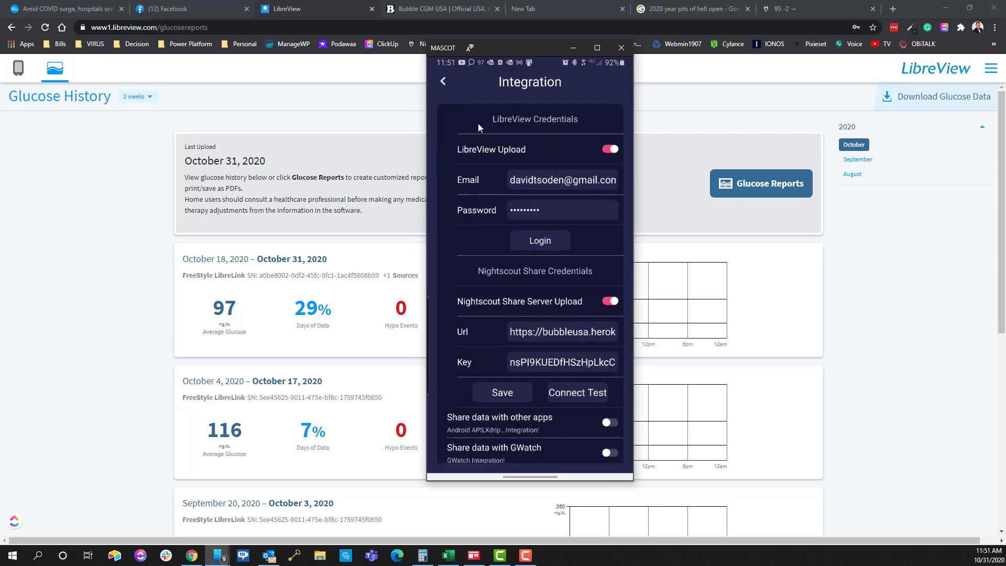
{"action": "left_click", "coordinate": [442, 82]}
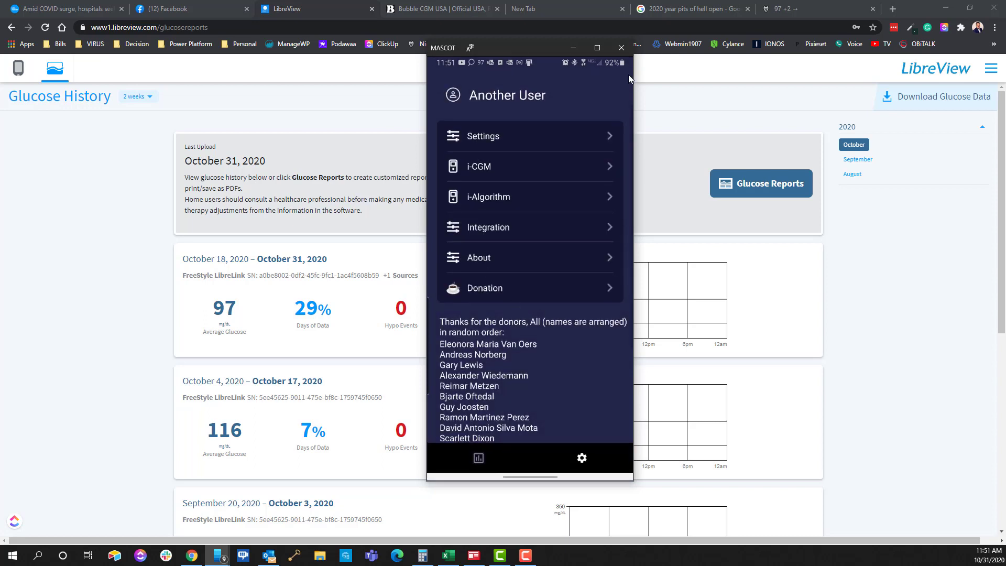
{"action": "left_click", "coordinate": [574, 49]}
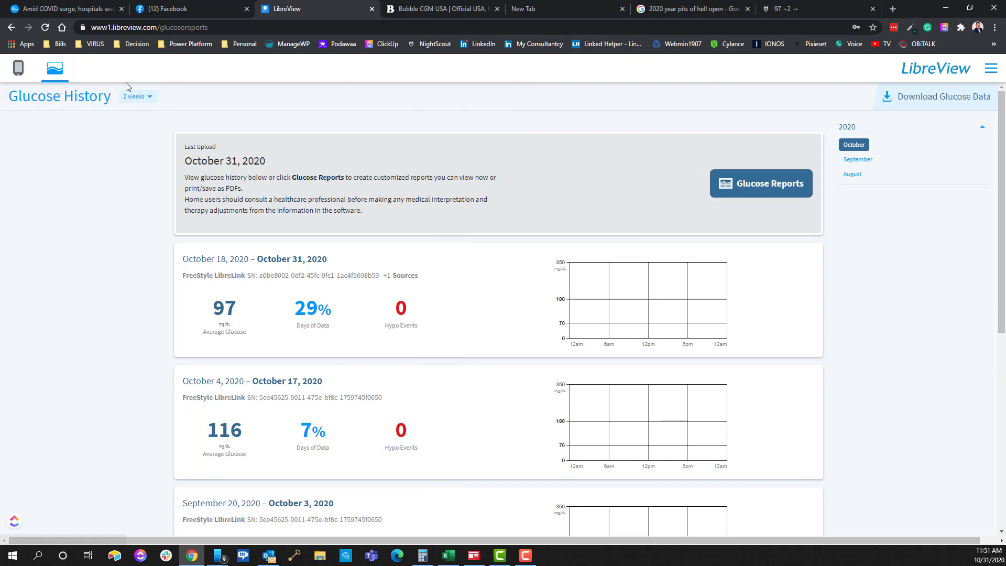
- Open the Daily Log in LibreView's Glucose Reports and examine its last page, covering October 31
{"action": "left_click", "coordinate": [768, 201]}
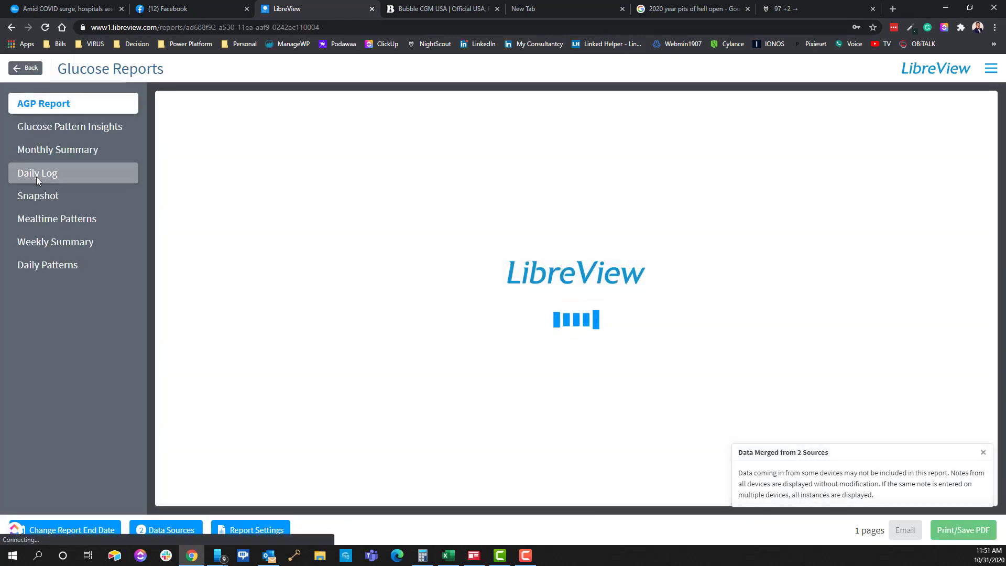
{"action": "left_click", "coordinate": [36, 176]}
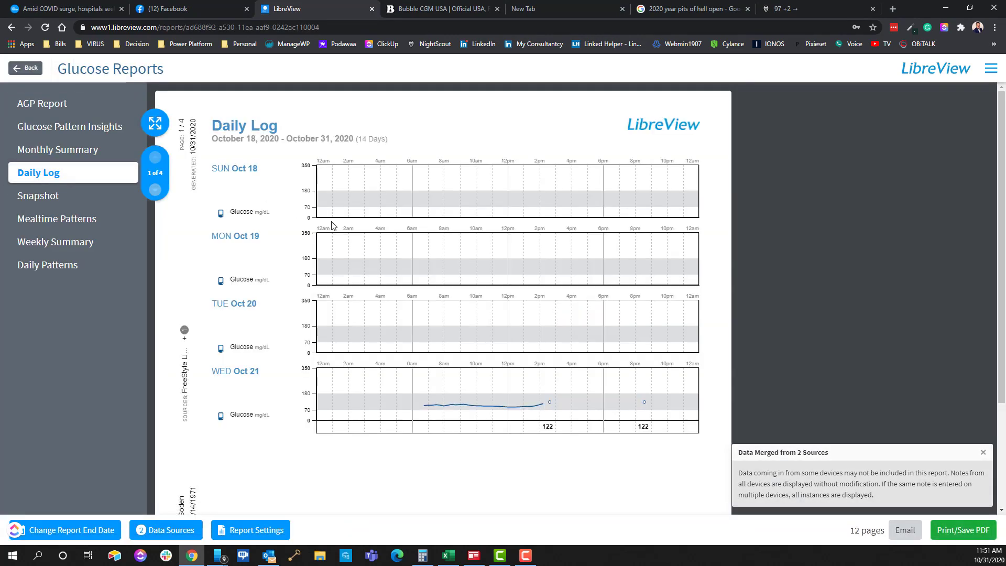
{"action": "left_click", "coordinate": [154, 190]}
{"action": "left_click", "coordinate": [153, 190]}
{"action": "left_click", "coordinate": [152, 191]}
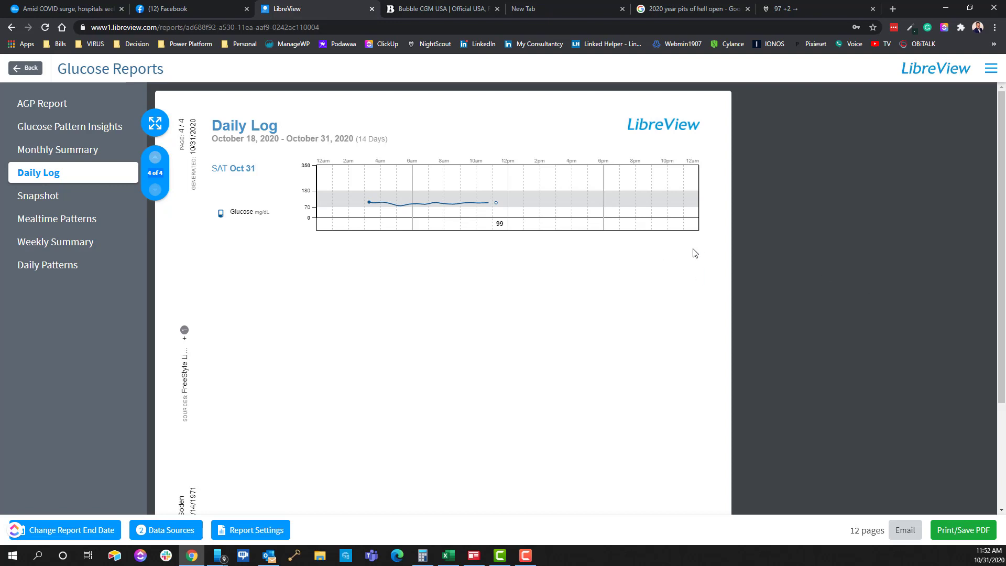
{"action": "scroll", "coordinate": [683, 292], "scroll_direction": "down", "scroll_amount": 3}
{"action": "scroll", "coordinate": [590, 283], "scroll_direction": "up", "scroll_amount": 3}
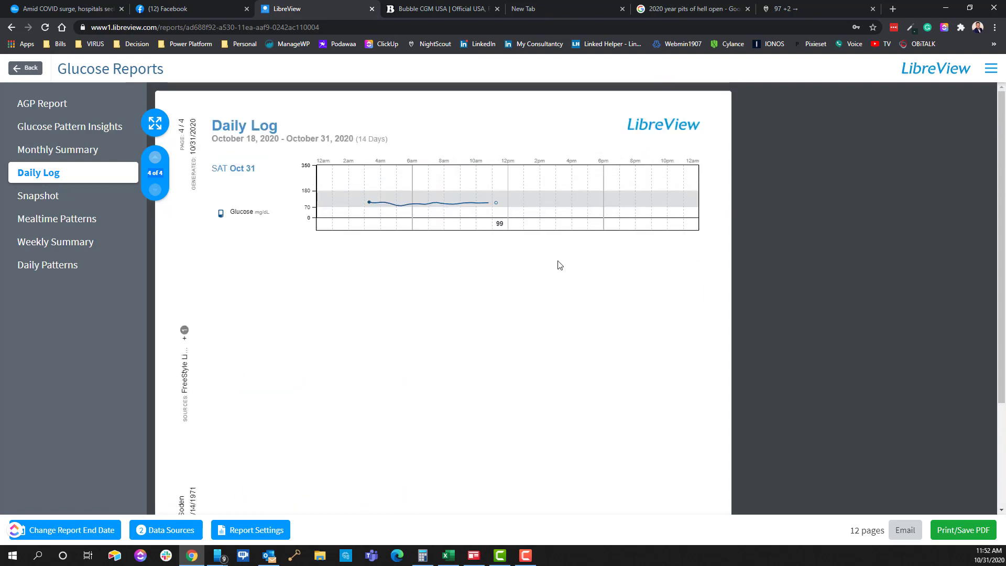